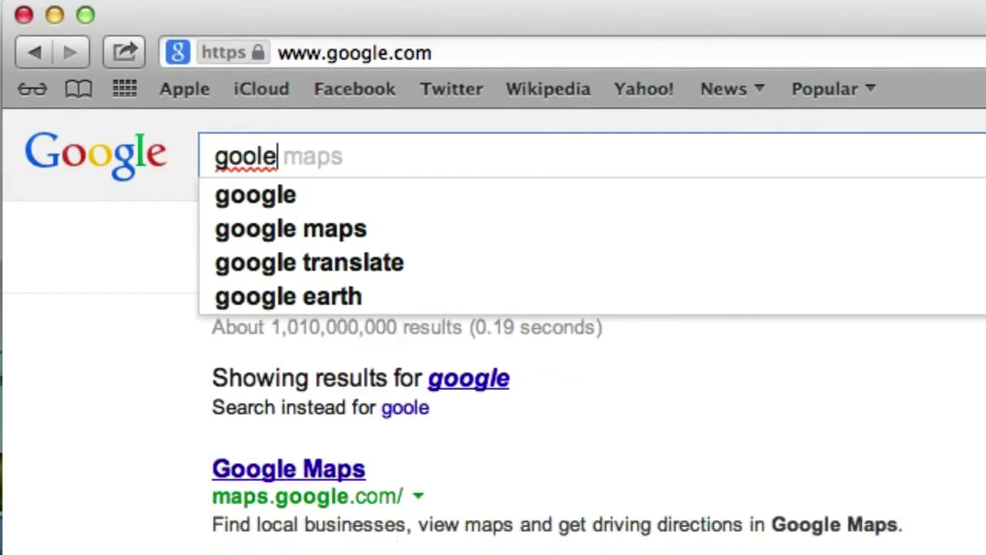
# Step: Search Google for 'google adwords' and open the Google AdWords – Online advertising by Google result
pyautogui.press('BackSpace')
pyautogui.press('BackSpace')
pyautogui.write('gle adword')
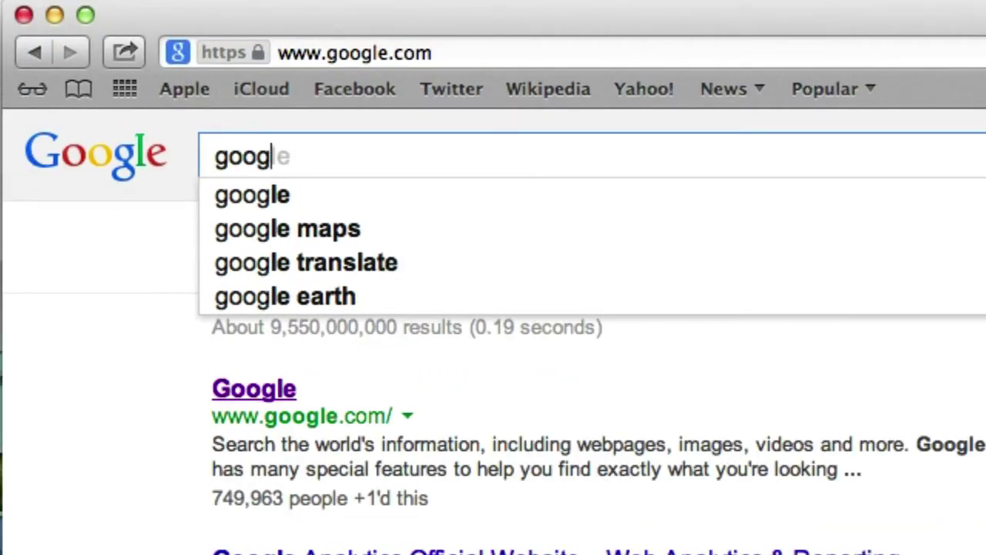
pyautogui.write('s')
pyautogui.press('Return')
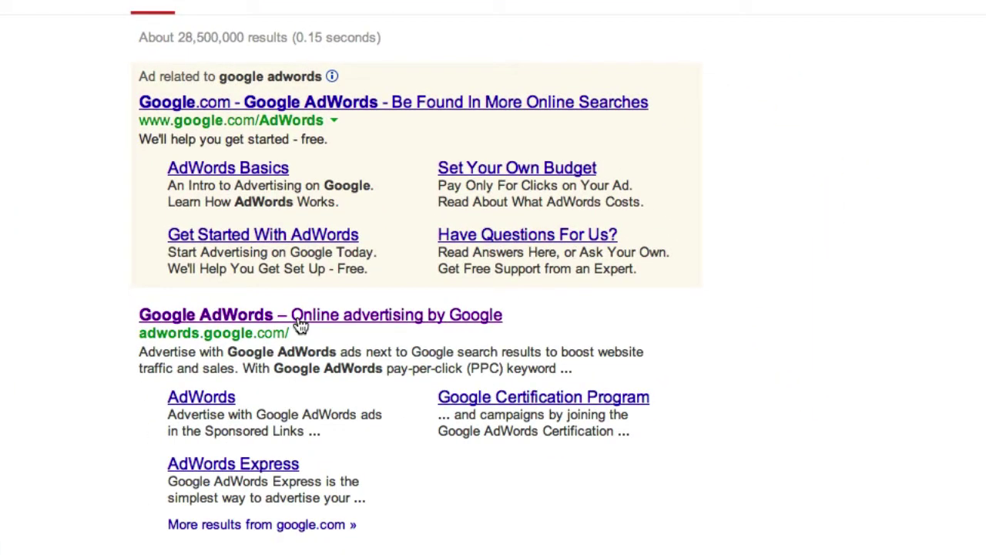
pyautogui.click(301, 316)
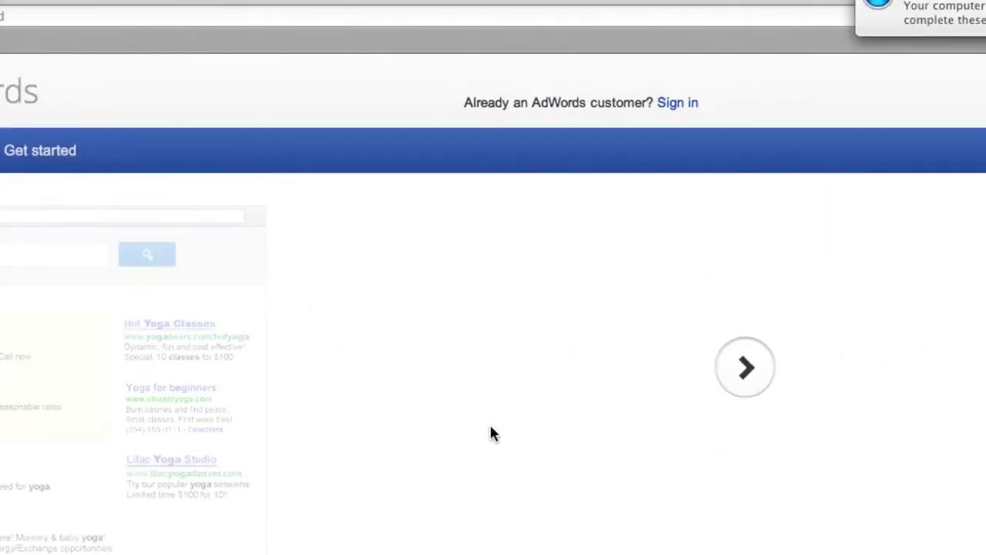
# Step: Sign in with the account e-mail and password, declining Safari's offer to save the password
pyautogui.click(671, 106)
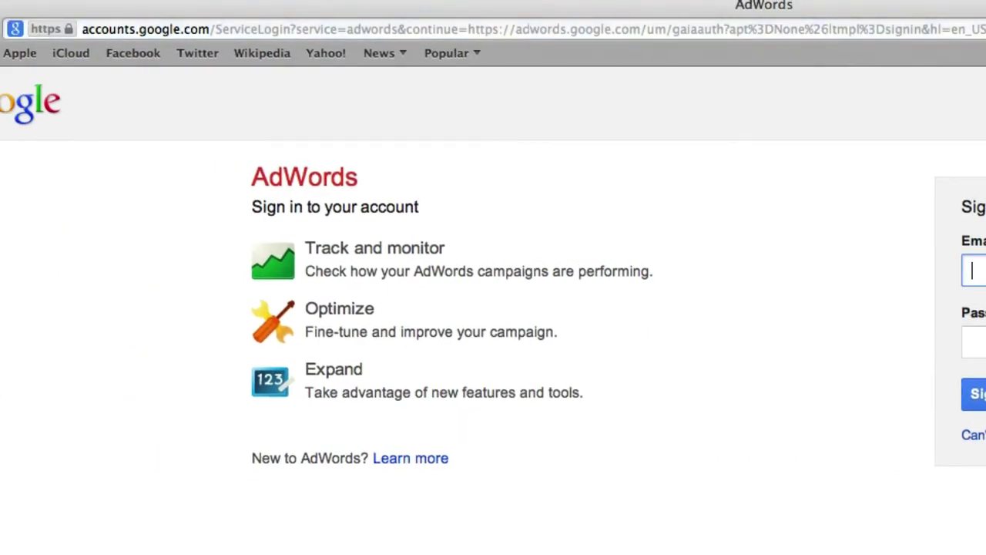
pyautogui.write('ca')
pyautogui.press('Tab')
pyautogui.write('•••')
pyautogui.press('Return')
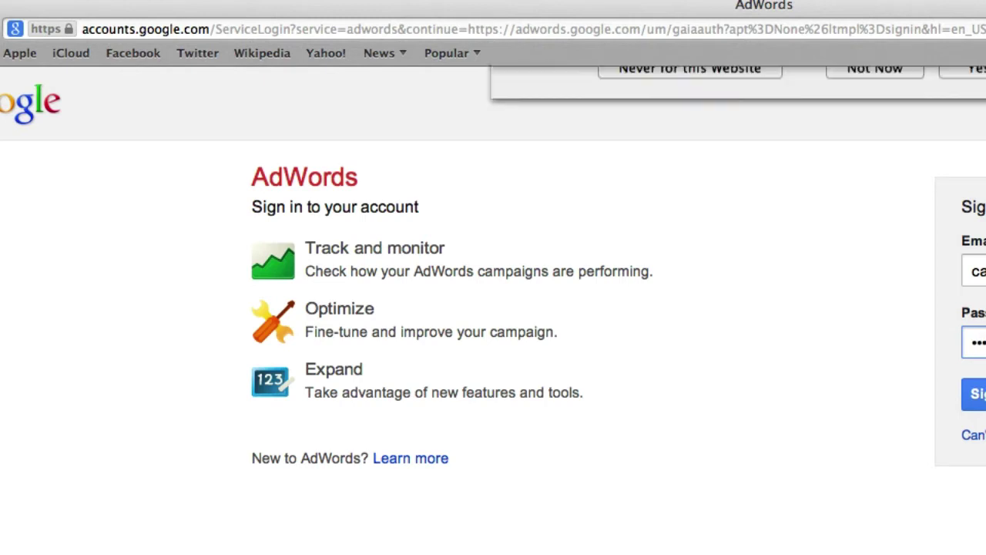
pyautogui.click(874, 170)
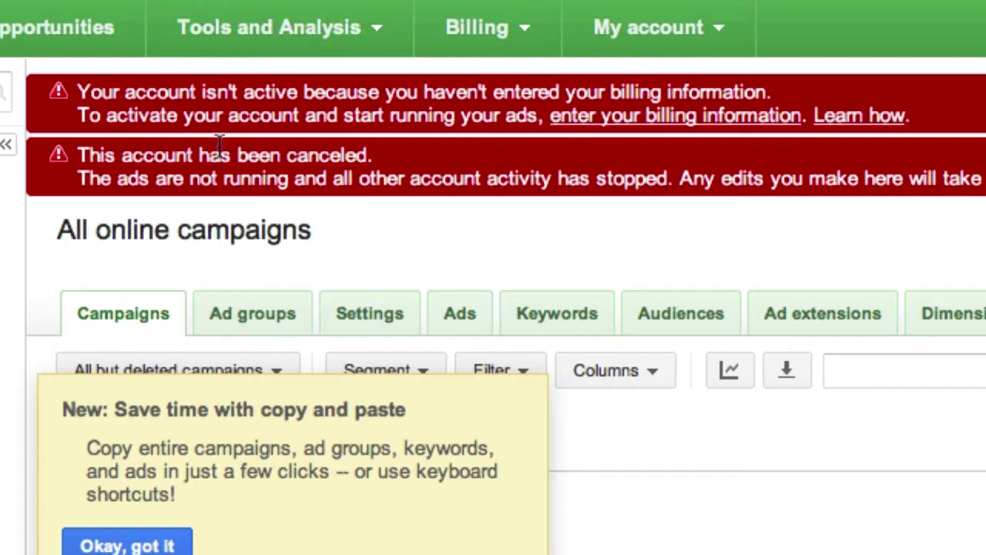
# Step: Choose Keyword Planner from the Tools and Analysis menu
pyautogui.click(236, 36)
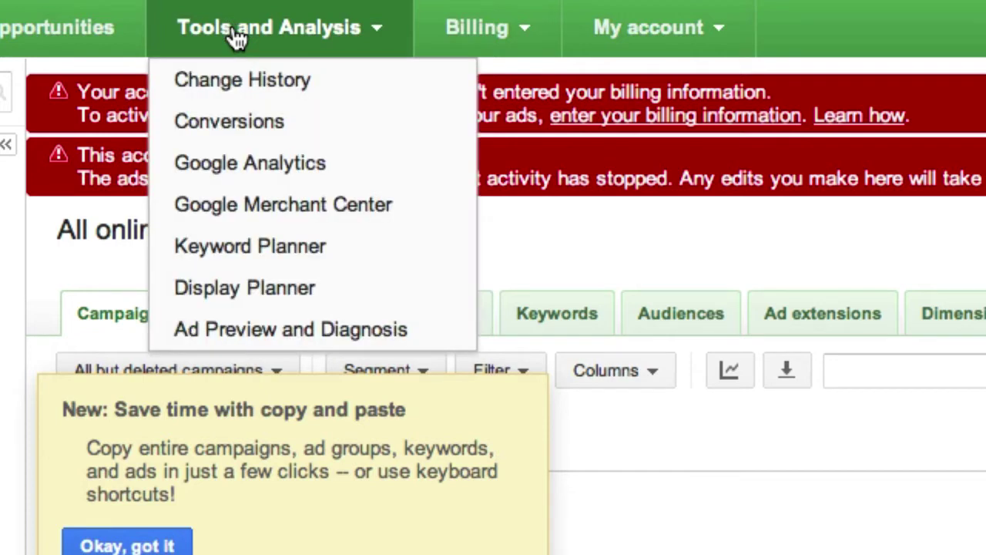
pyautogui.click(288, 251)
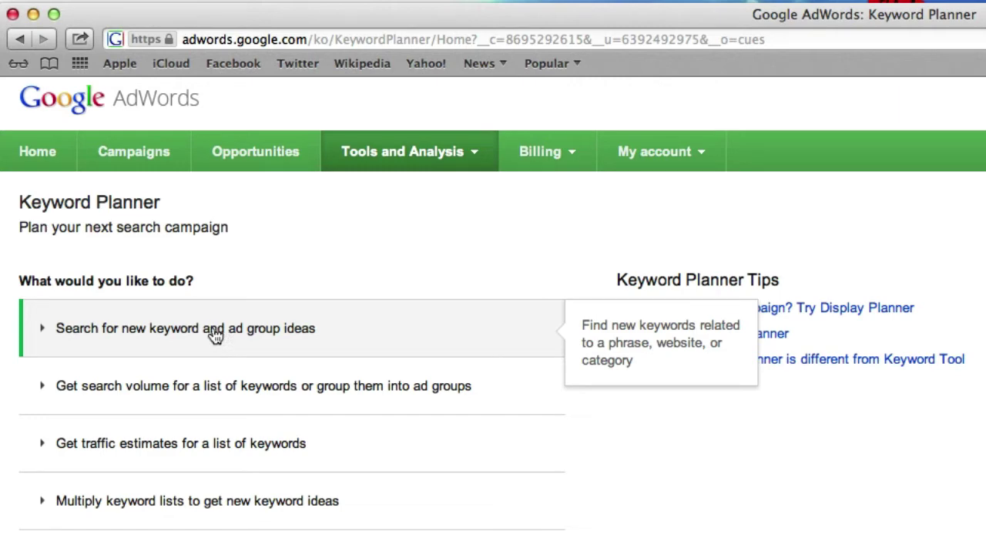
# Step: Expand 'Search for new keyword and ad group ideas', leaving United States targeting unchanged
pyautogui.click(165, 335)
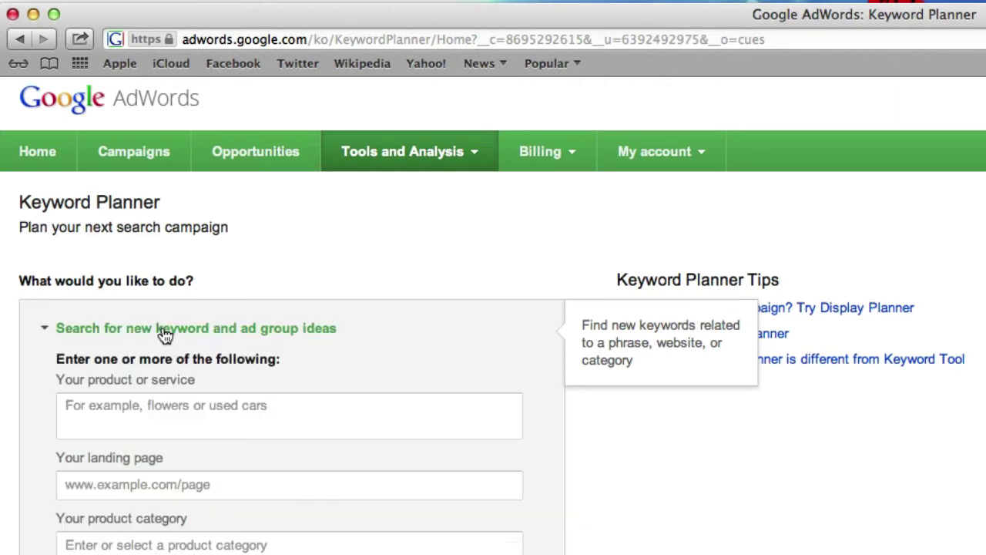
pyautogui.click(188, 416)
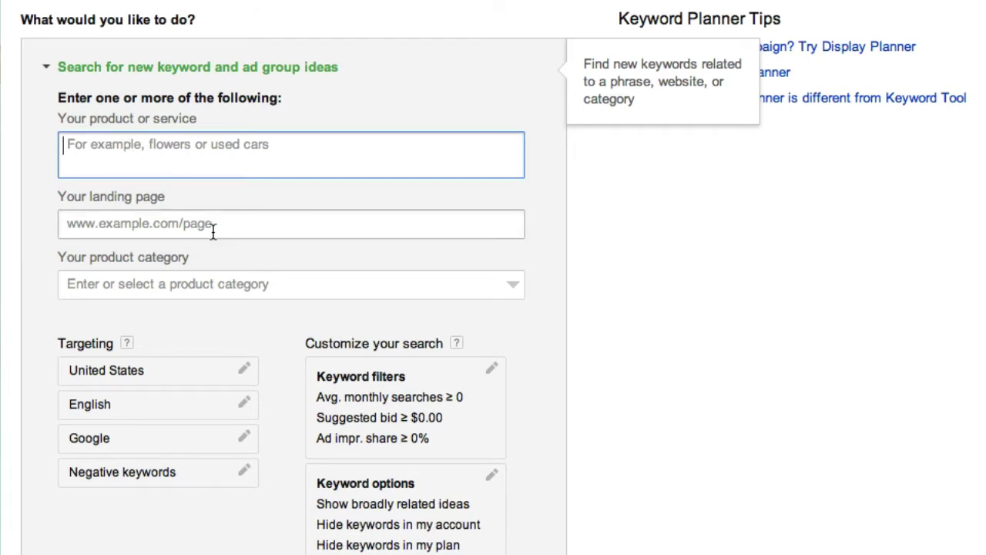
pyautogui.scroll(-1, 213, 222)
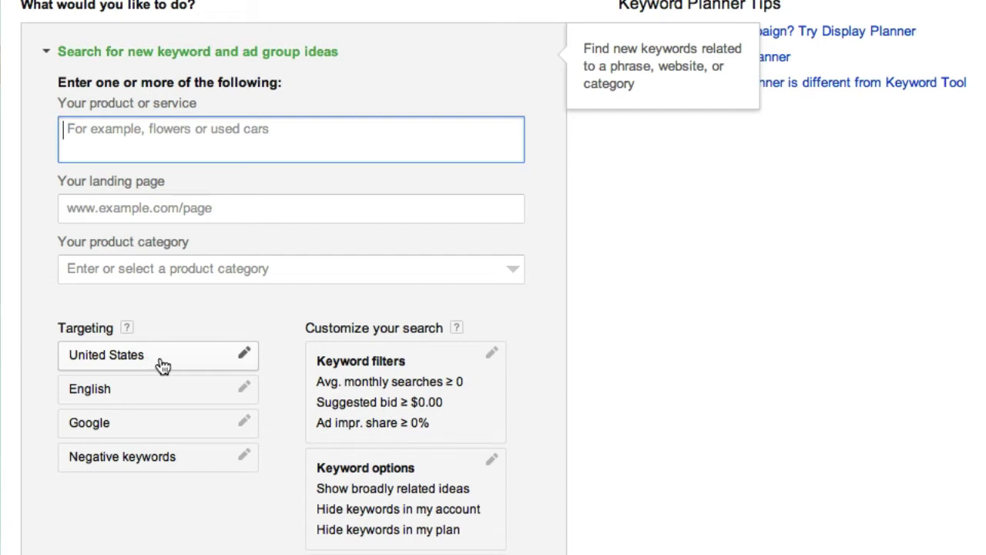
pyautogui.click(244, 354)
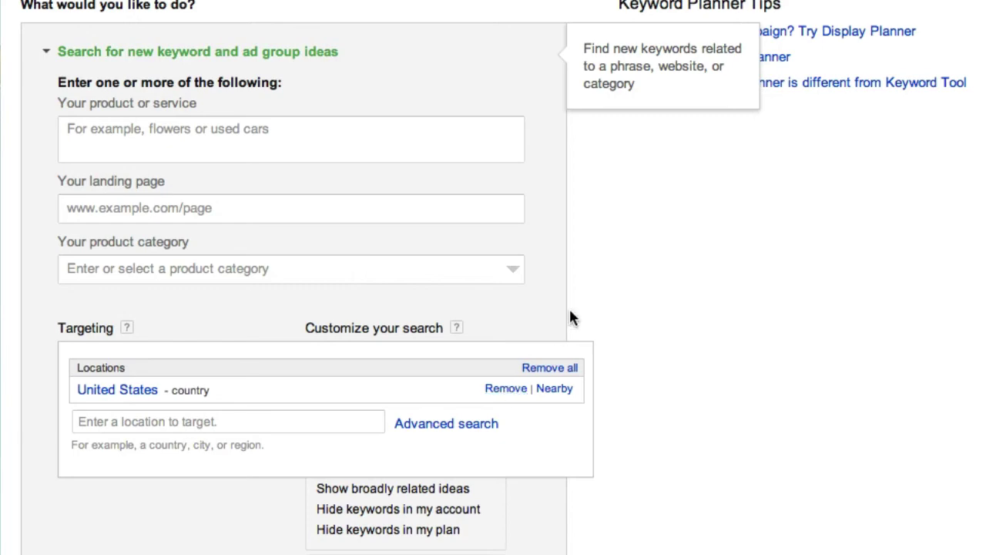
pyautogui.click(609, 271)
pyautogui.click(344, 132)
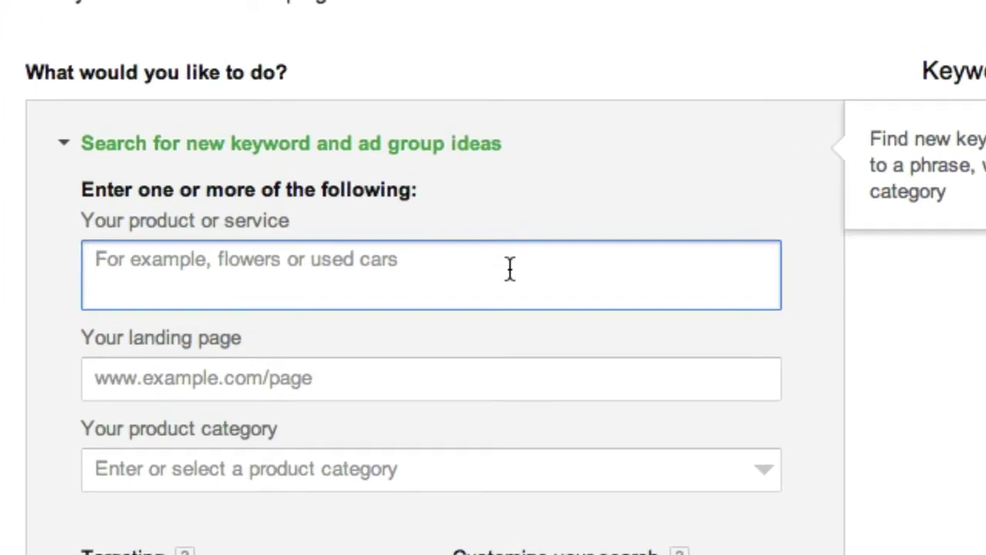
# Step: Enter 'san diego photographer' as the product or service and get ideas
pyautogui.write('sa')
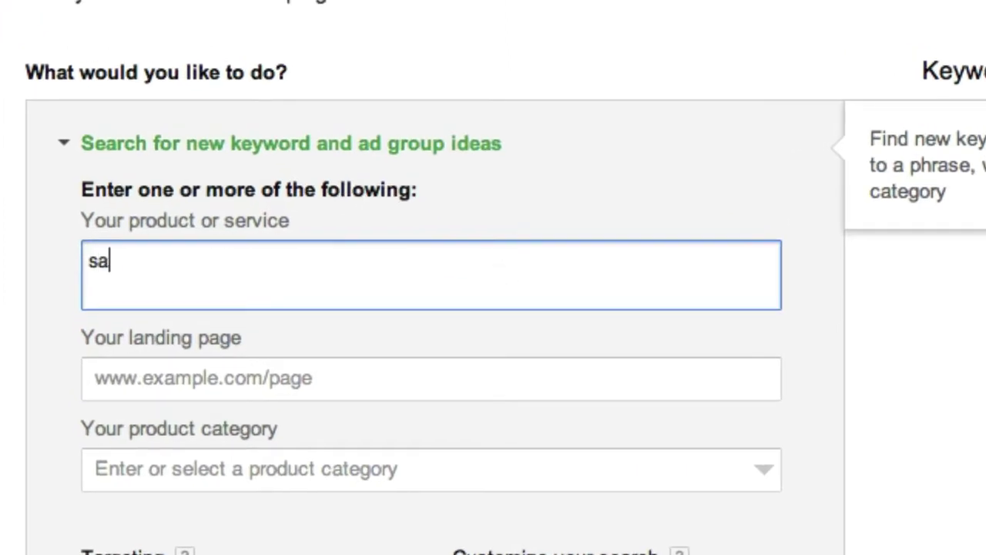
pyautogui.write('n diego ph')
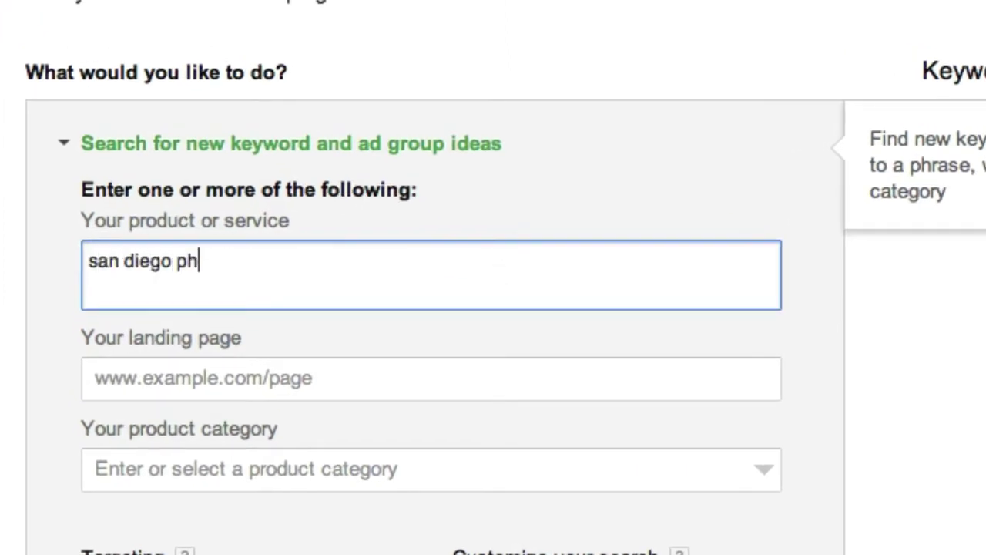
pyautogui.write('otogr')
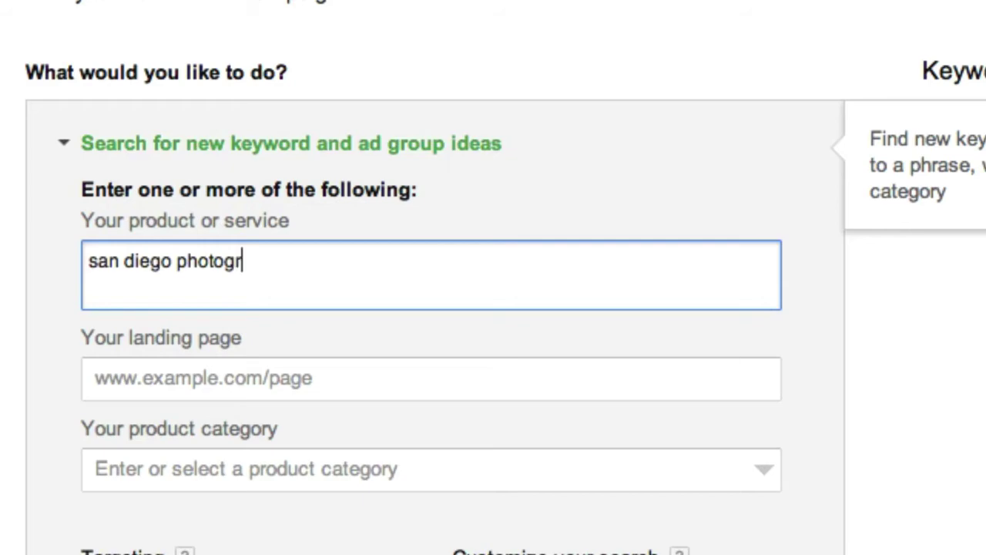
pyautogui.write('apher')
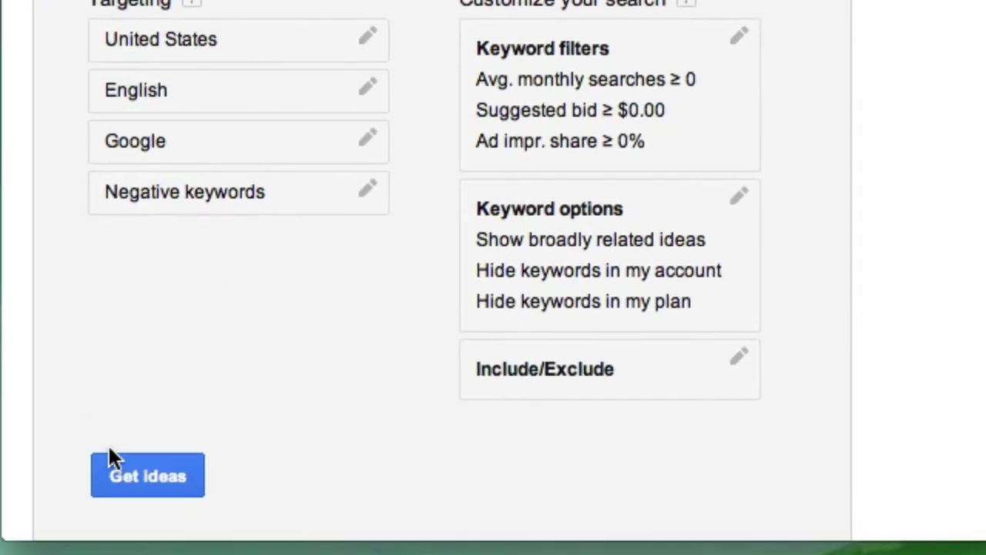
pyautogui.click(140, 468)
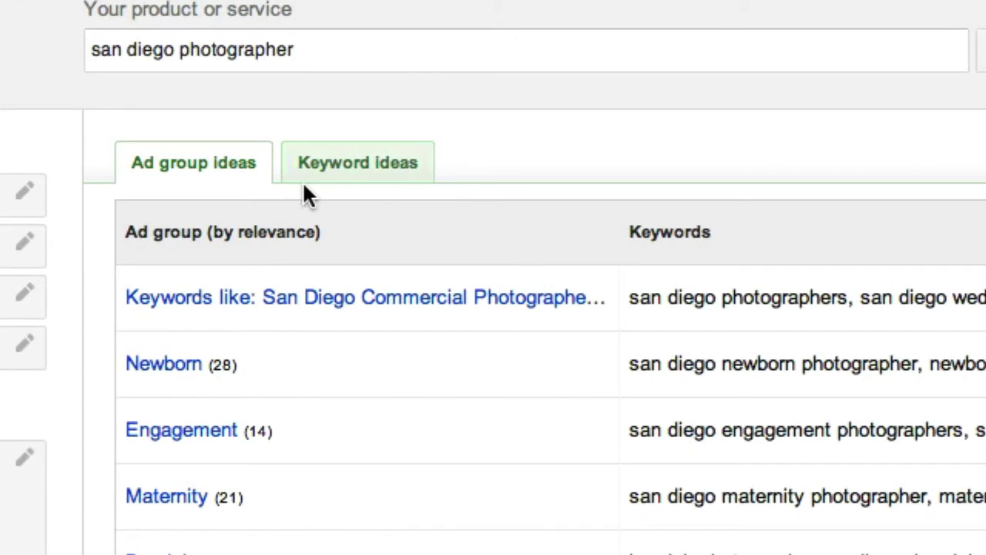
# Step: Switch to the Keyword ideas tab to see 'san diego photographer' at 720 monthly searches
pyautogui.click(372, 168)
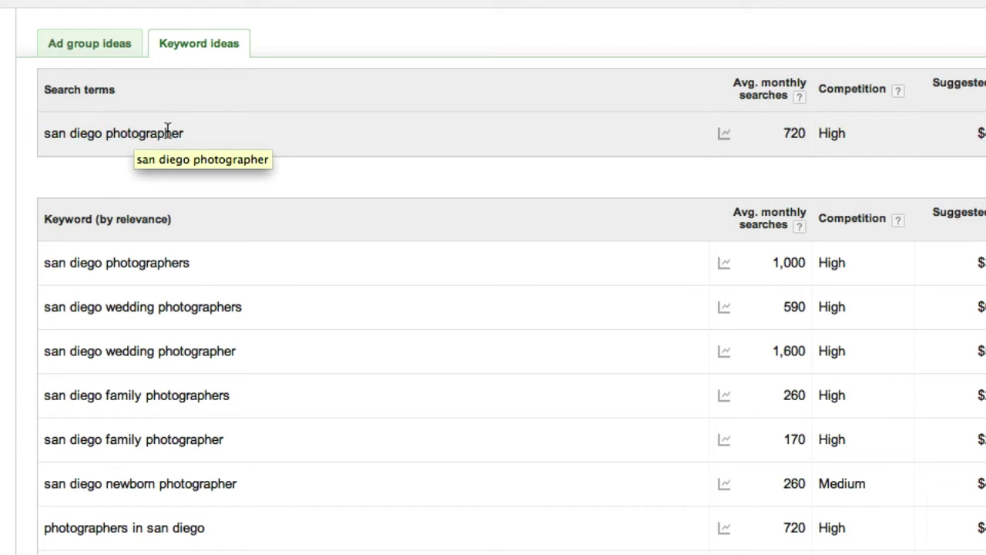
pyautogui.scroll(-2, 379, 165)
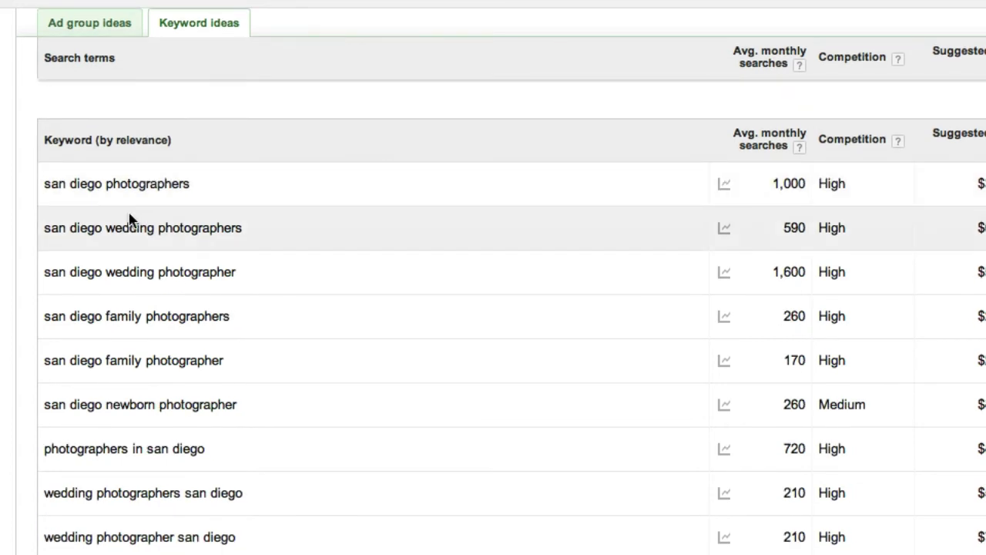
pyautogui.scroll(1, 110, 187)
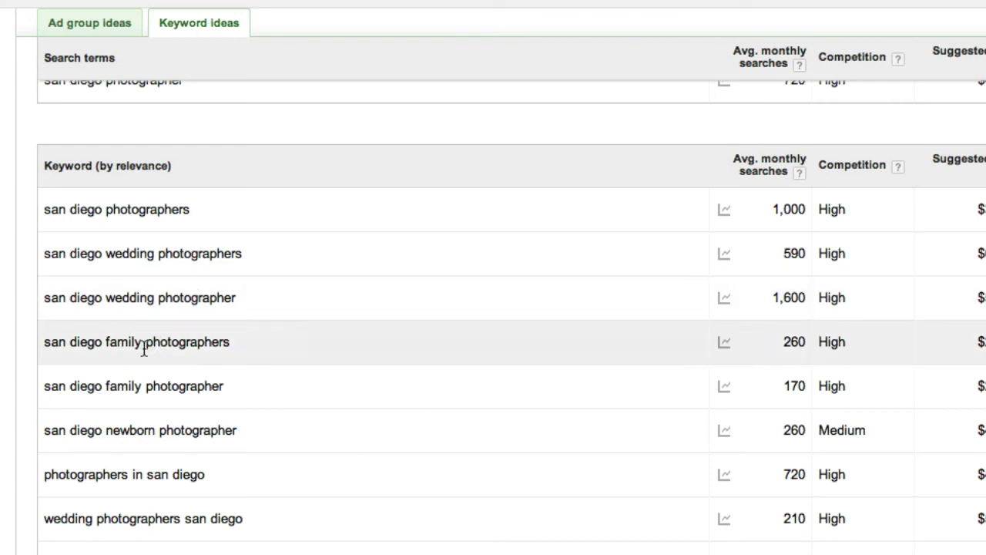
pyautogui.scroll(-1, 141, 348)
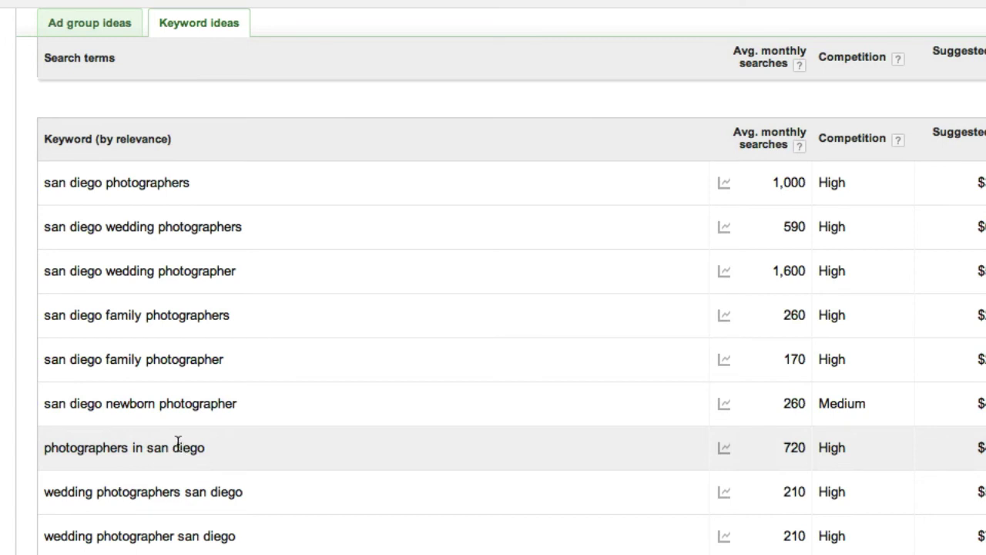
pyautogui.scroll(-1, 178, 443)
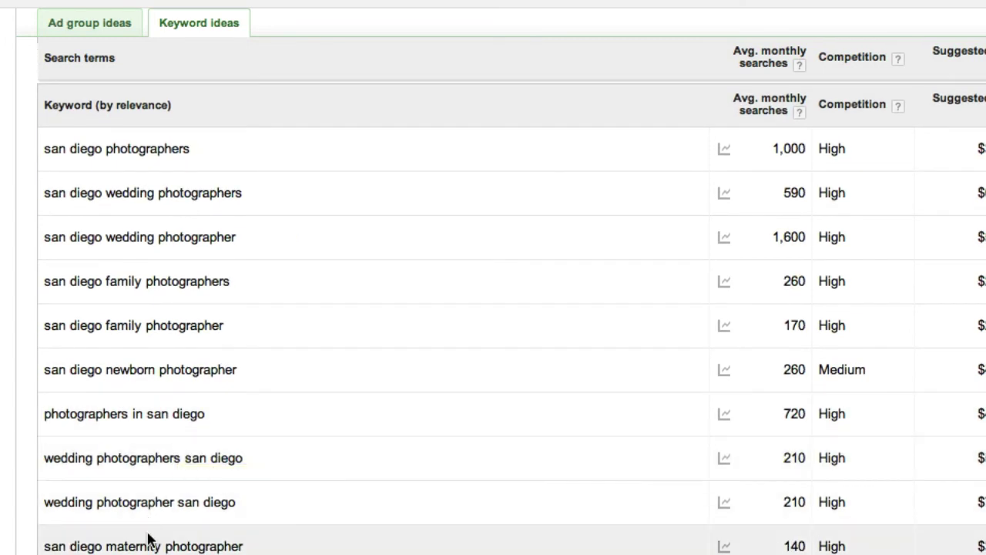
pyautogui.scroll(3, 270, 501)
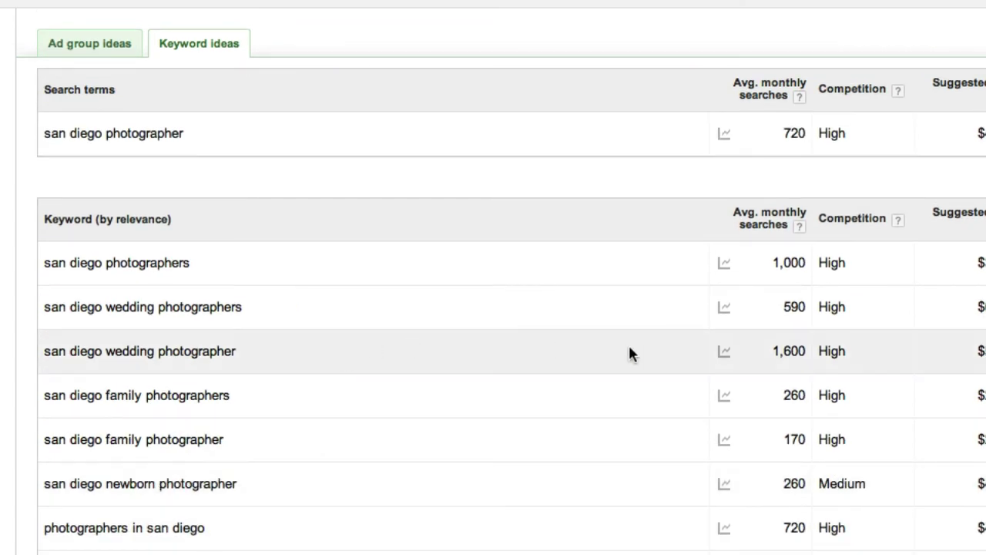
pyautogui.moveTo(782, 266)
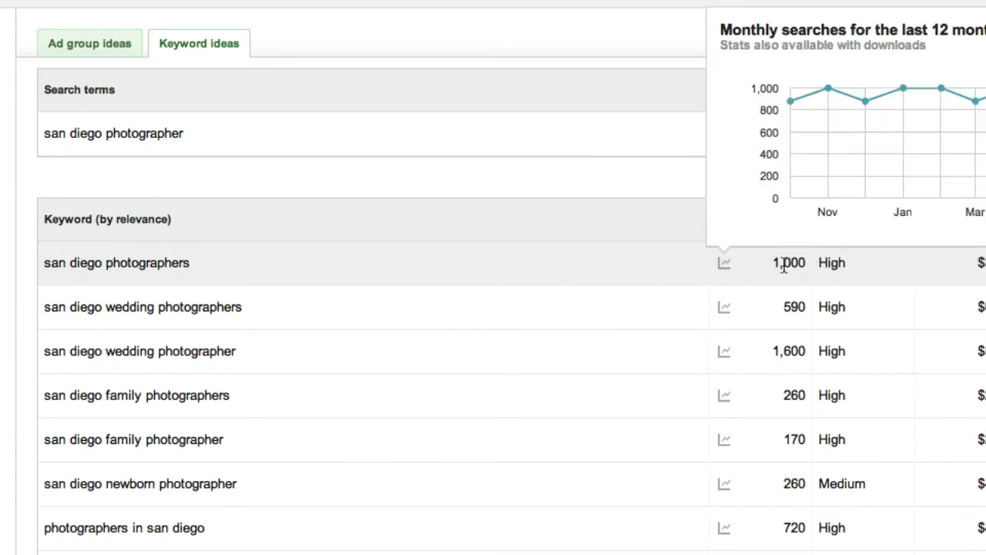